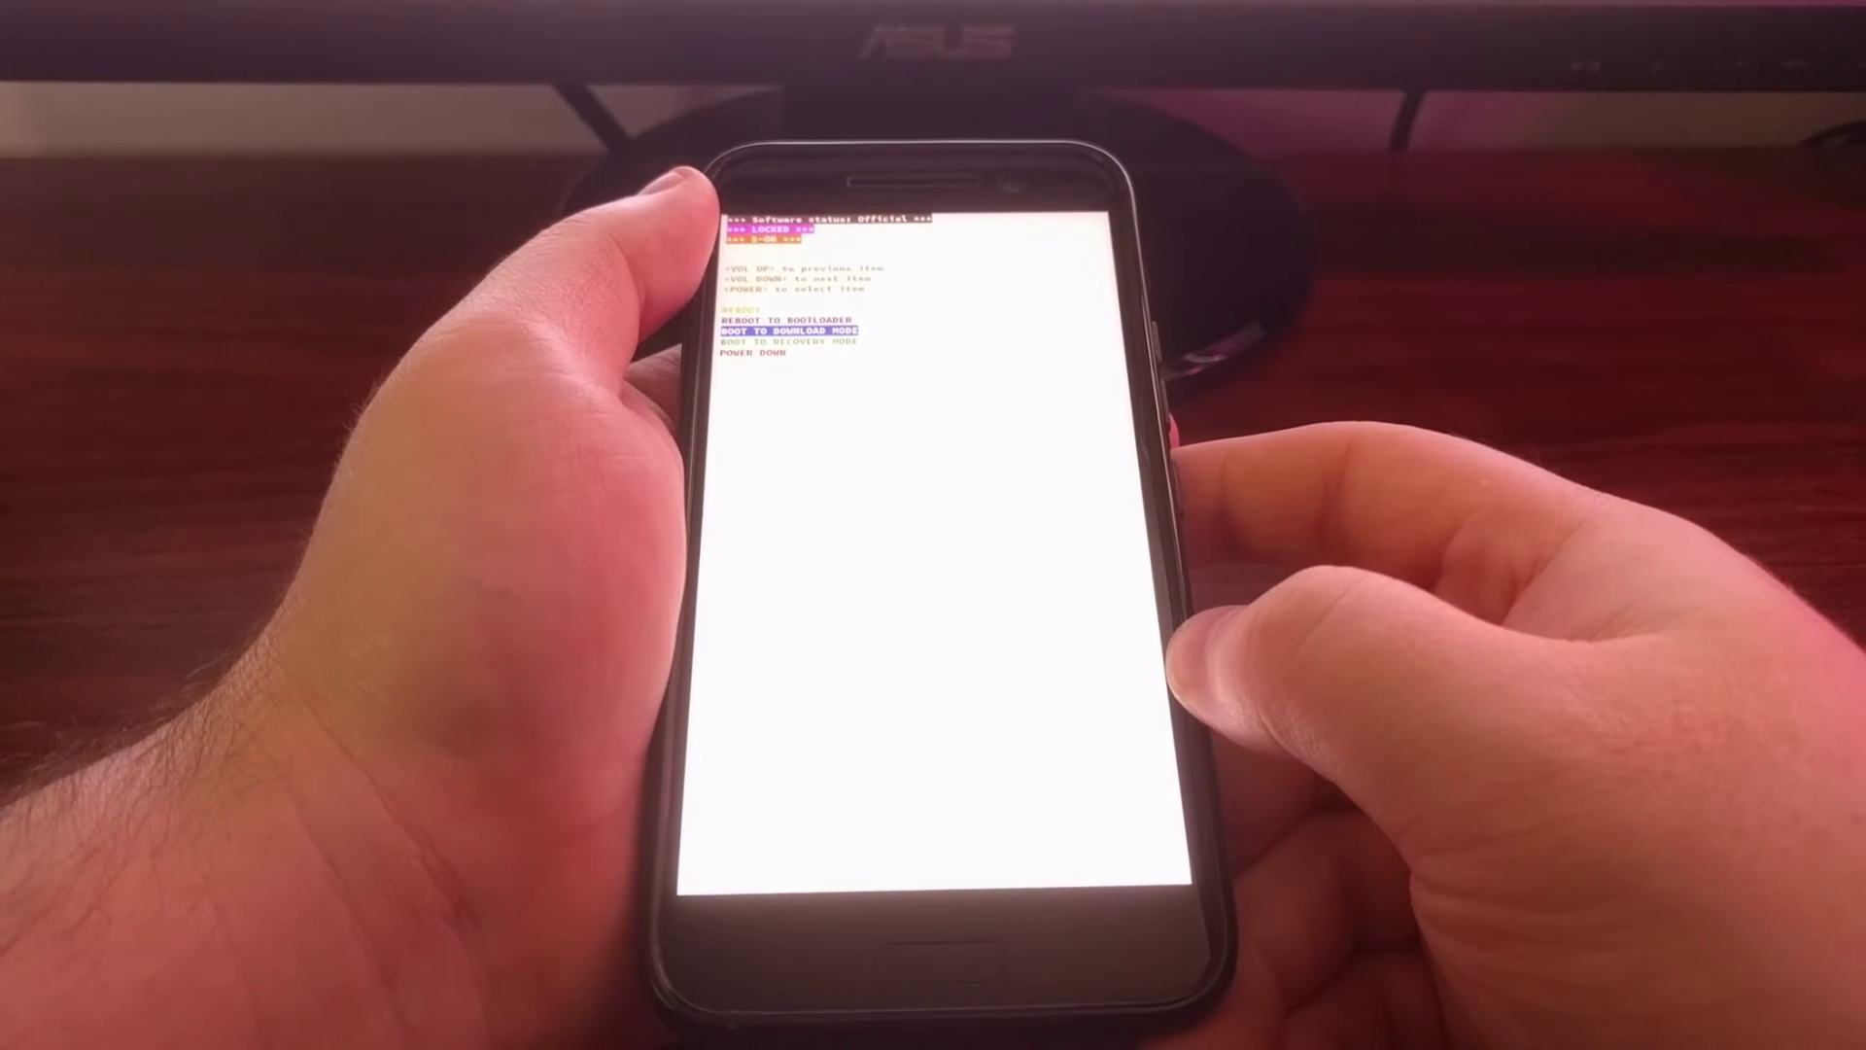
# Step: Move the bootloader highlight down past recovery and back up to the plain REBOOT option
pyautogui.press('Down')
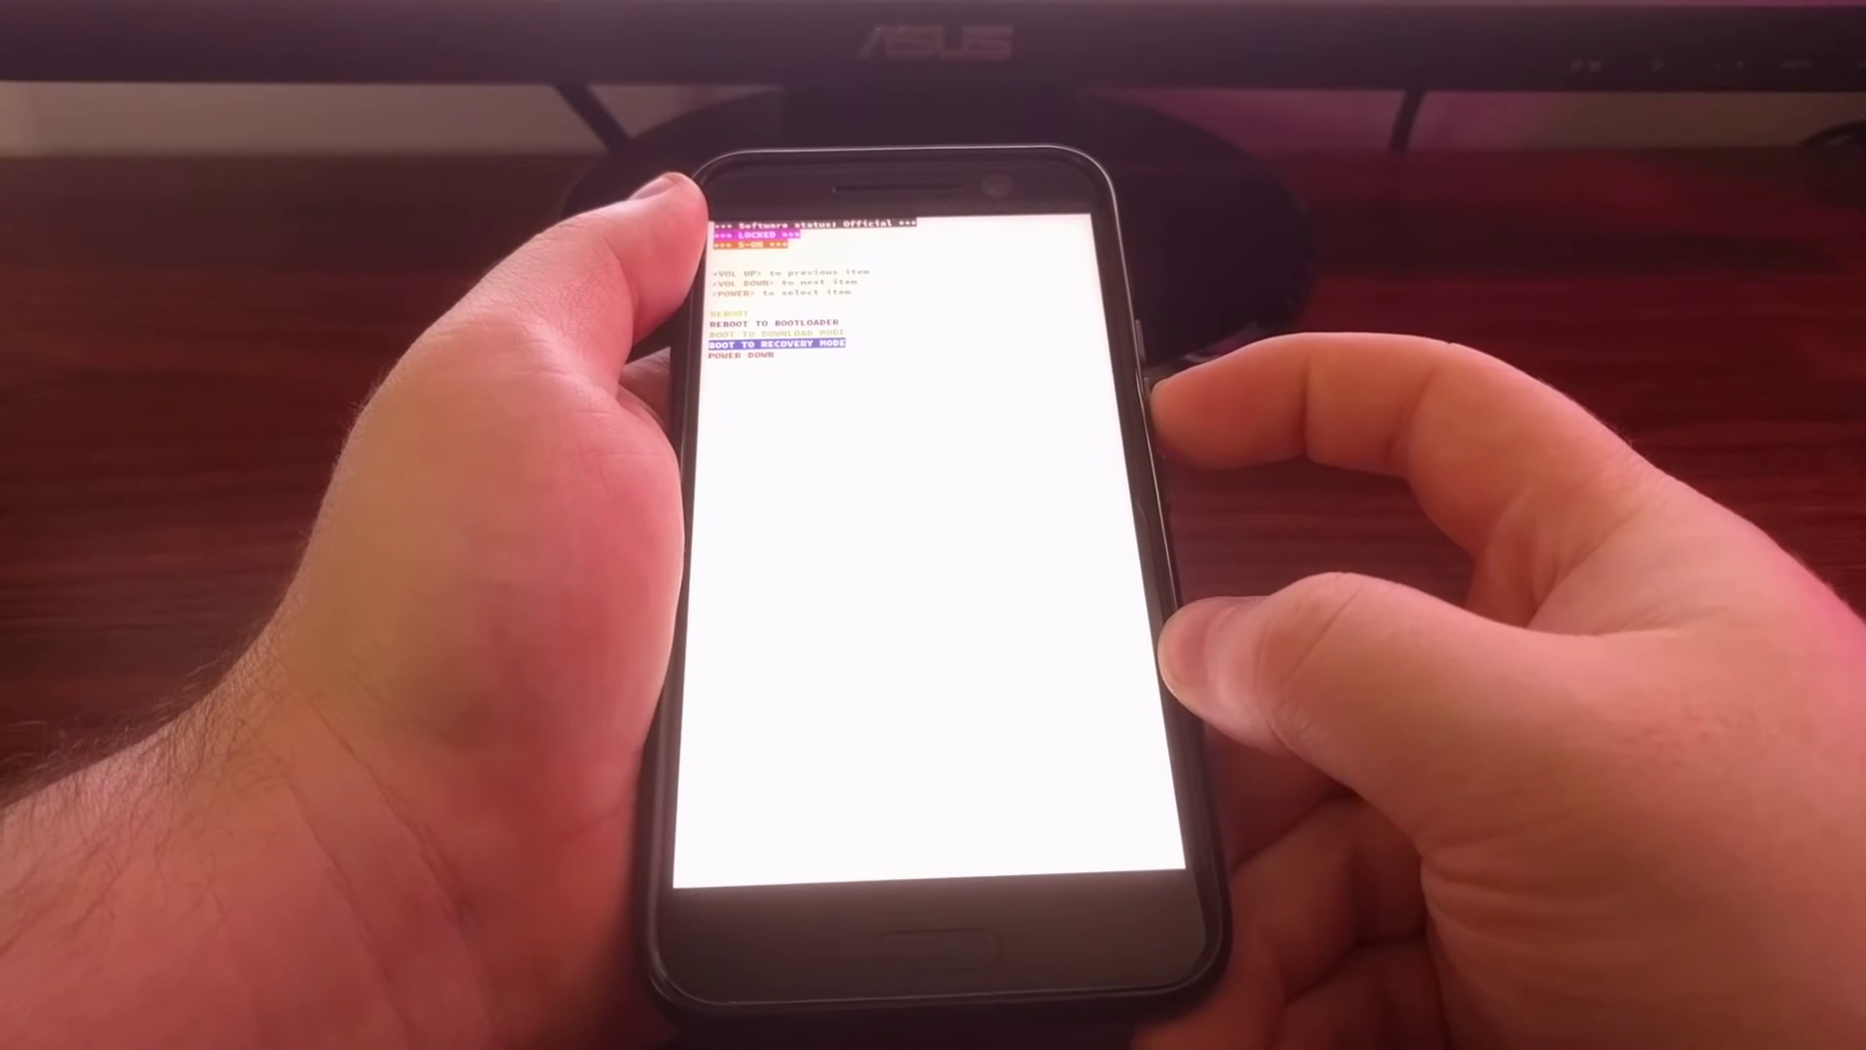
pyautogui.press('Down')
pyautogui.press('Up')
pyautogui.press('Up')
pyautogui.press('Up')
pyautogui.press('Up')
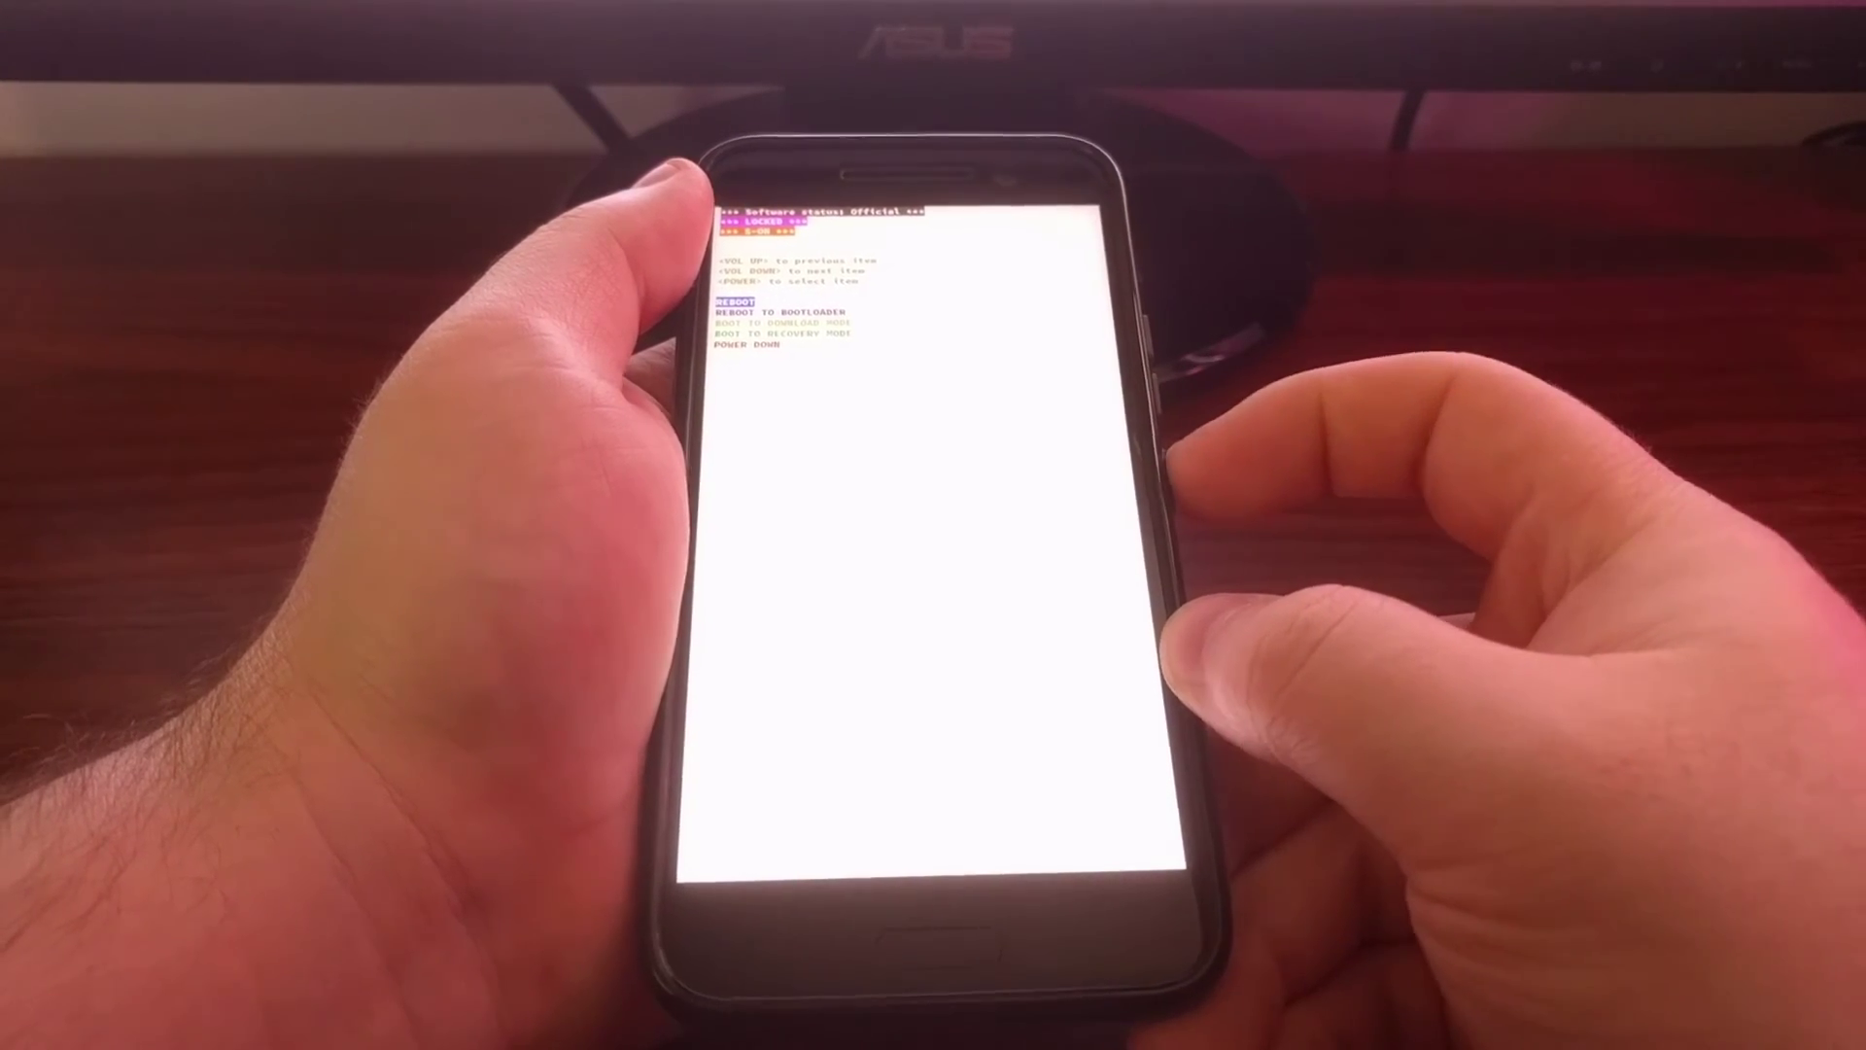
# Step: Run the bootloader REBOOT, then draw the lock pattern on the encryption unlock screen
pyautogui.press('XF86PowerOff')
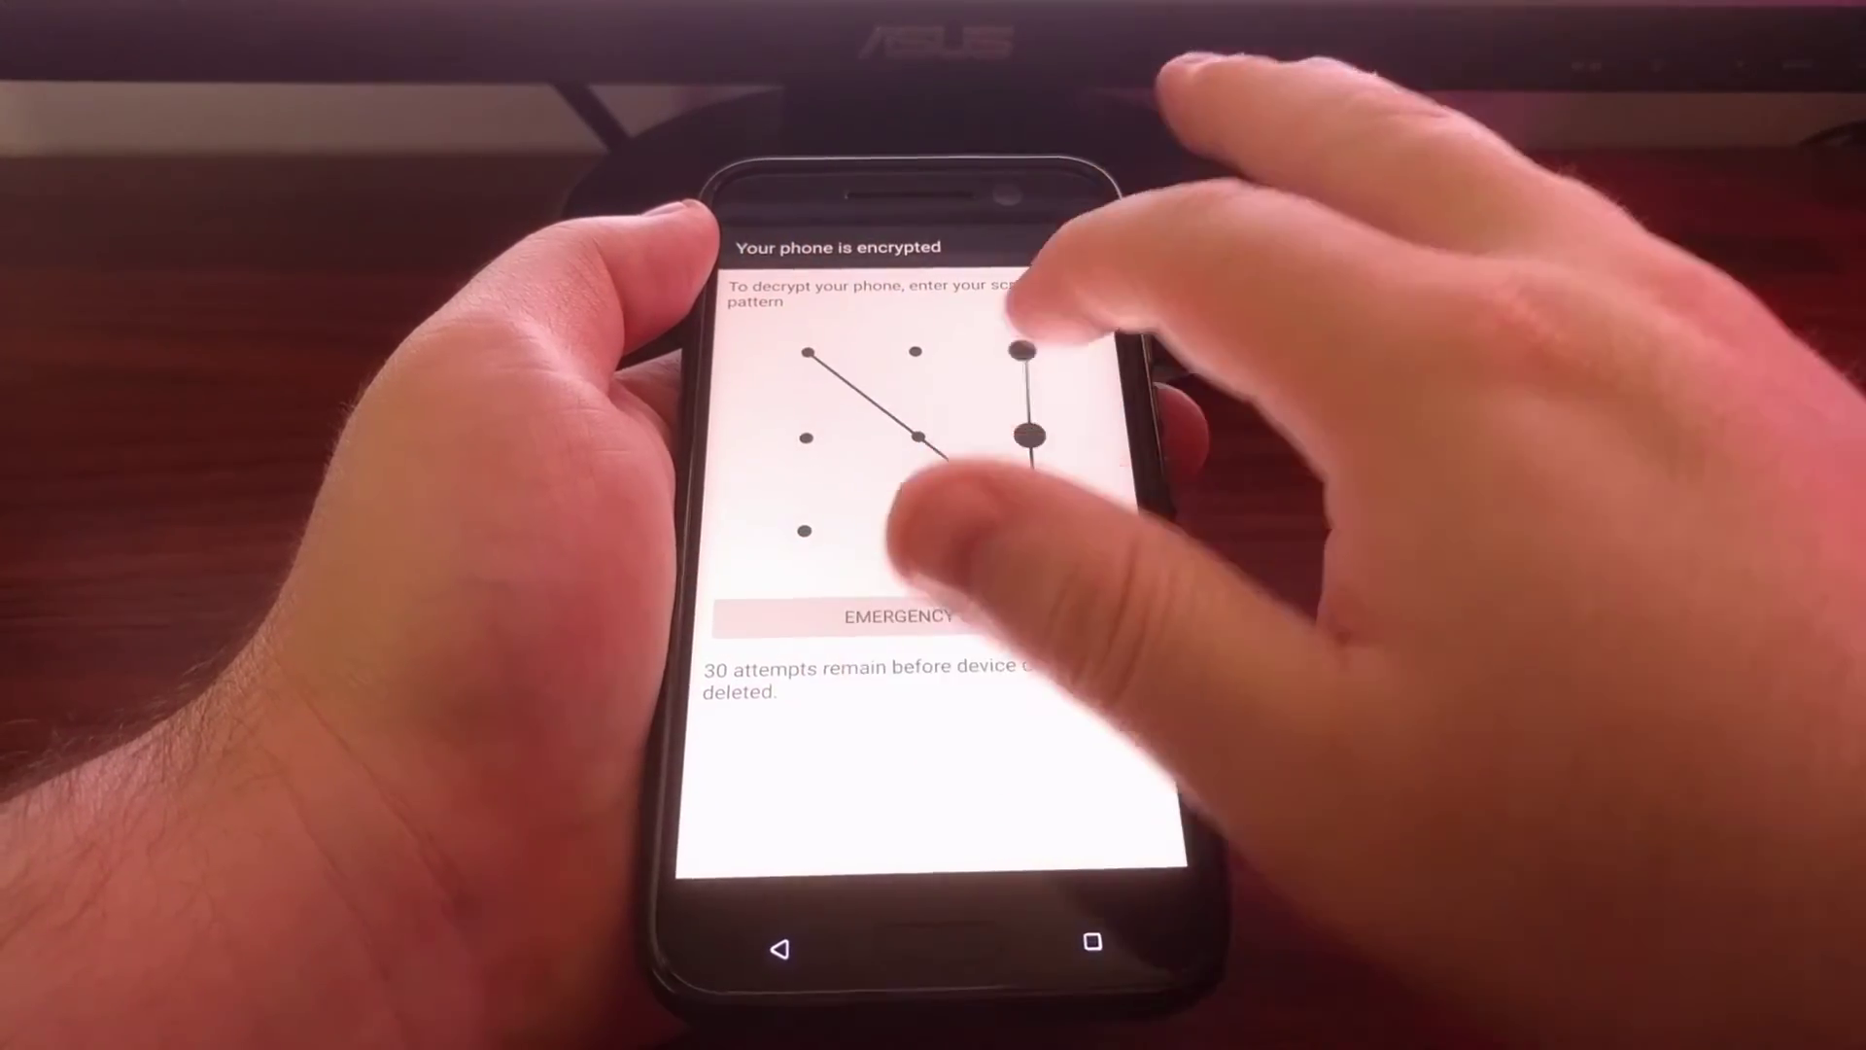
pyautogui.moveTo(804, 351); pyautogui.dragTo(801, 528)
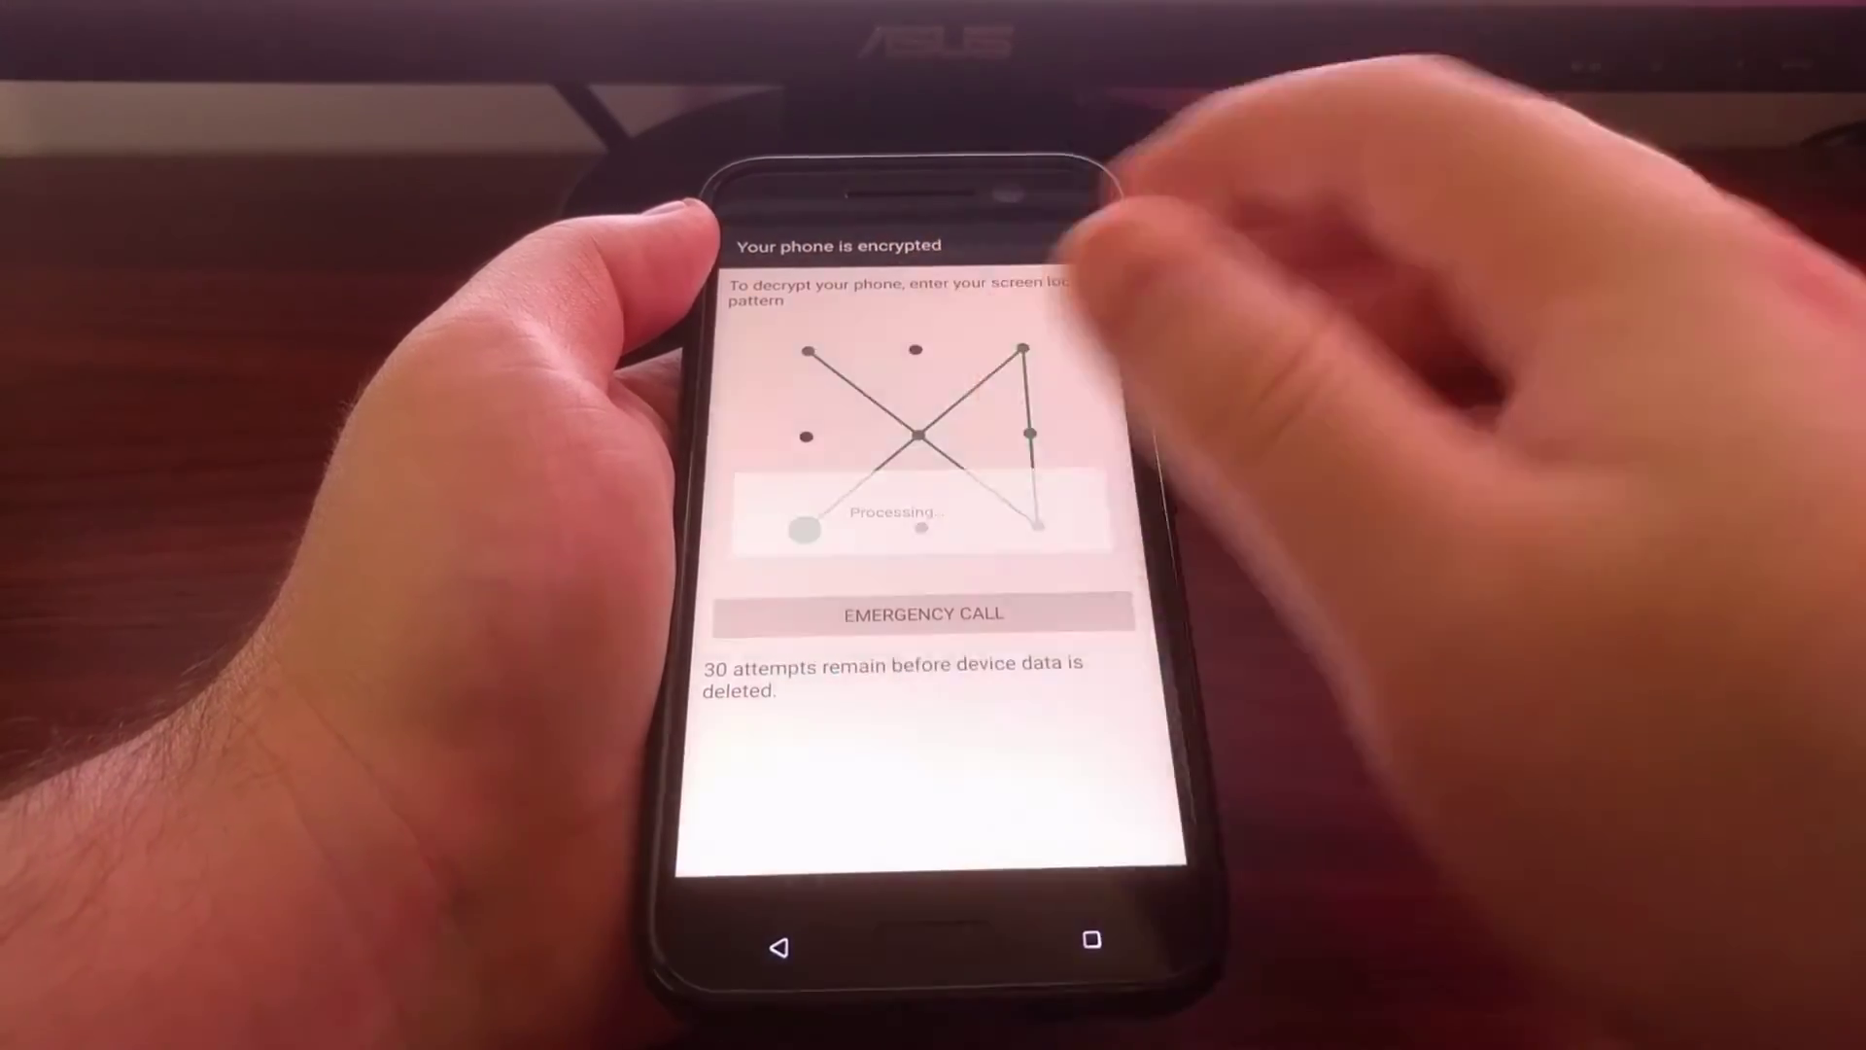